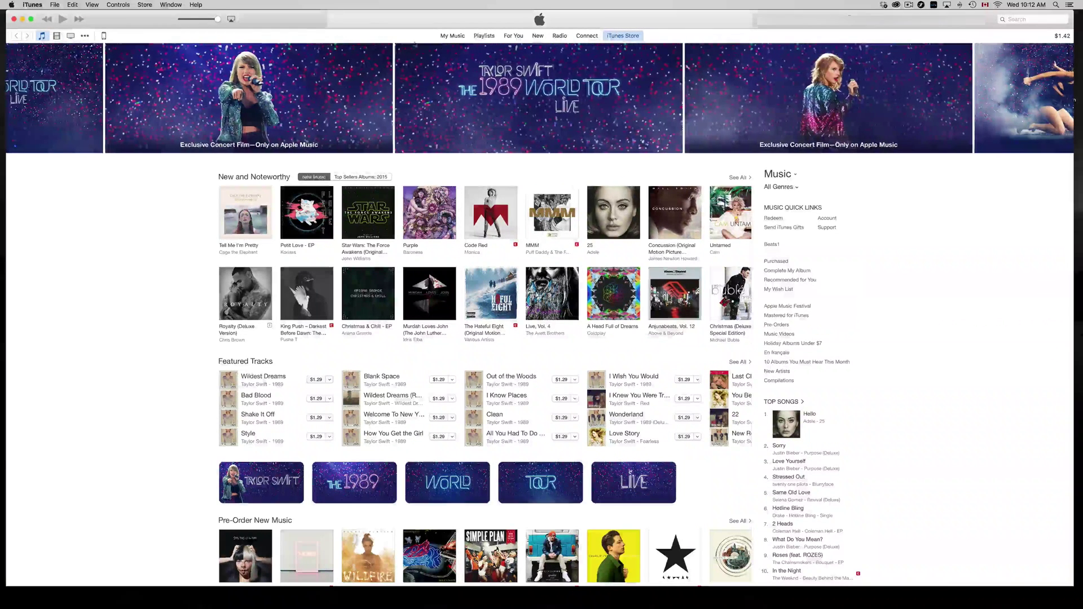
# Drag the downloaded MP3 from the Downloads folder into the iTunes library as a new Unknown Album
pyautogui.click(449, 37)
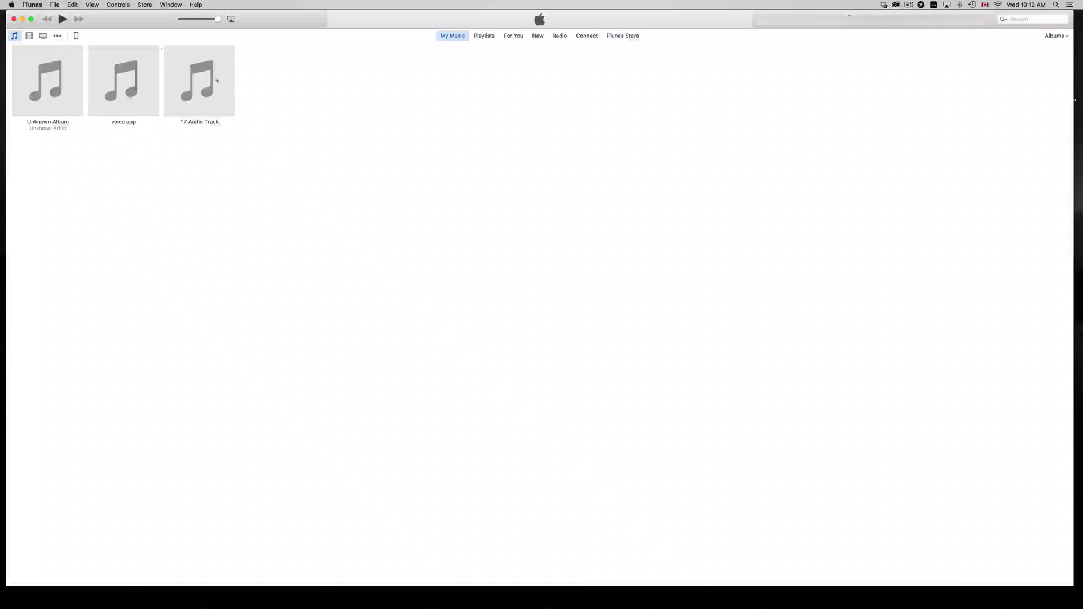
pyautogui.hotkey('ctrl', 'Up')
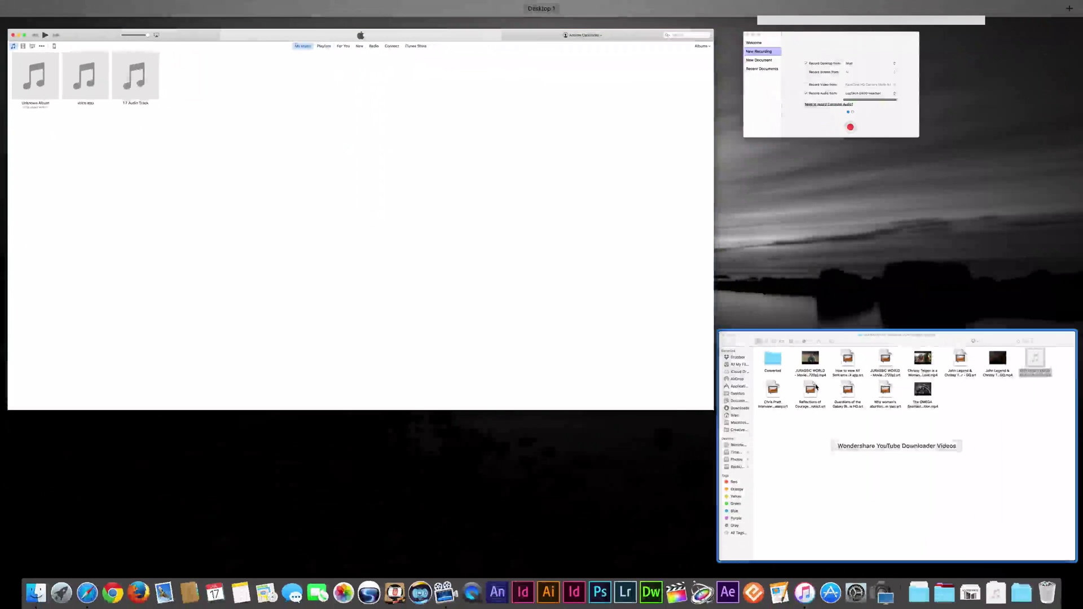
pyautogui.click(817, 387)
pyautogui.moveTo(761, 183); pyautogui.dragTo(652, 182)
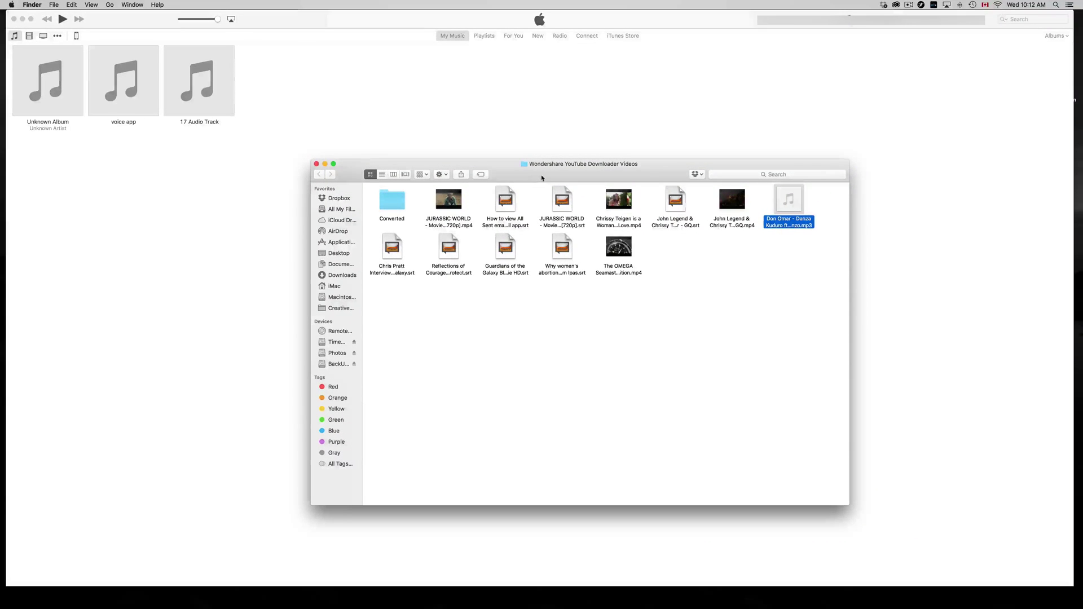
pyautogui.moveTo(542, 178); pyautogui.dragTo(590, 179)
pyautogui.click(423, 125)
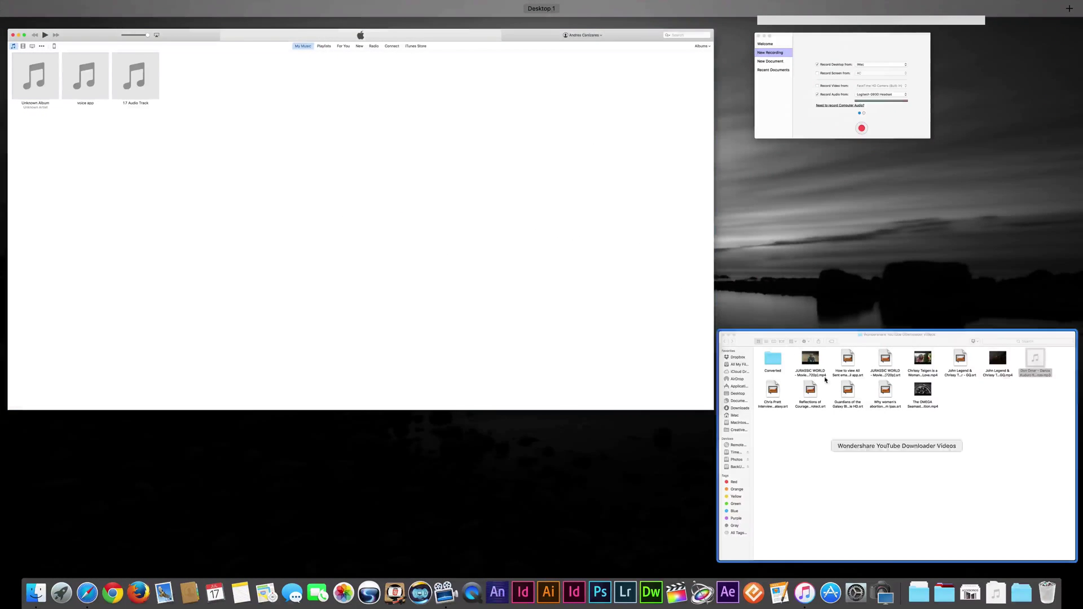
pyautogui.click(995, 340)
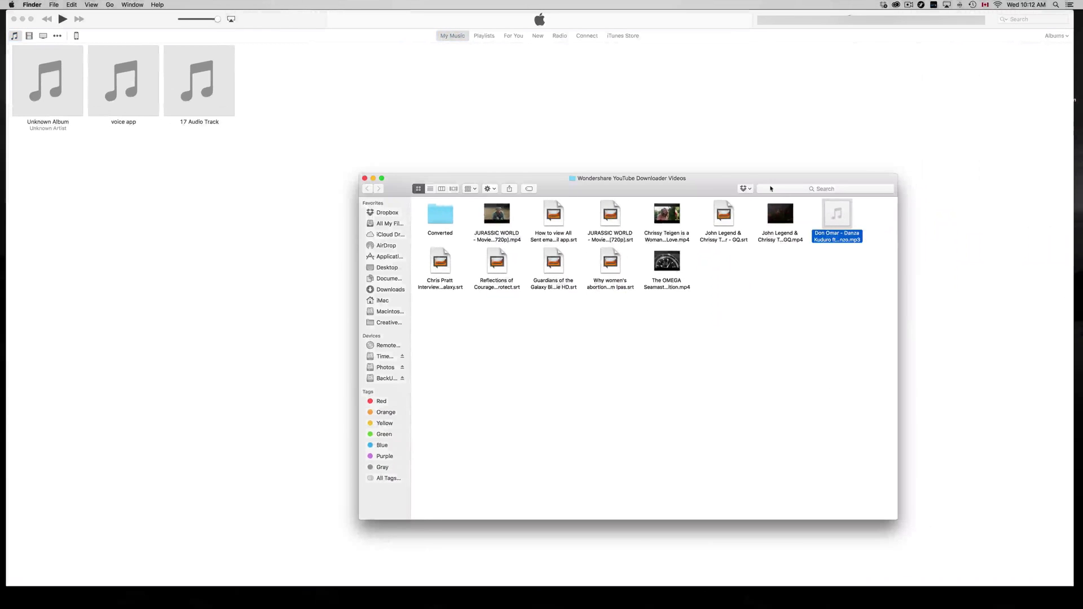
pyautogui.moveTo(771, 188); pyautogui.dragTo(876, 189)
pyautogui.moveTo(942, 214); pyautogui.dragTo(277, 115)
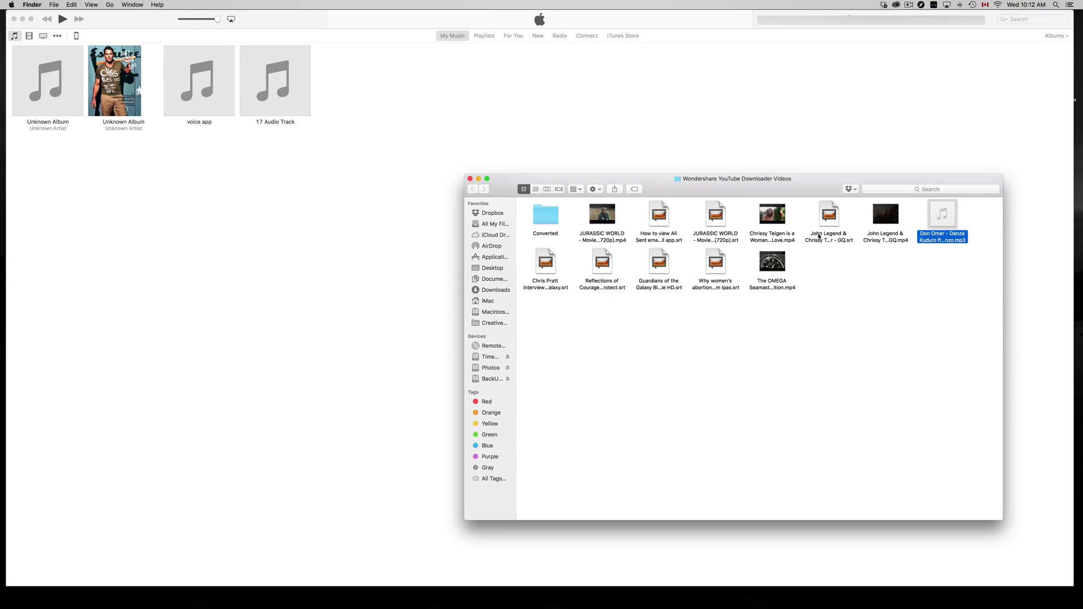
# Close the Finder Downloads window and show the iPhone's Summary page, with iOS 9.2 up to date
pyautogui.click(470, 178)
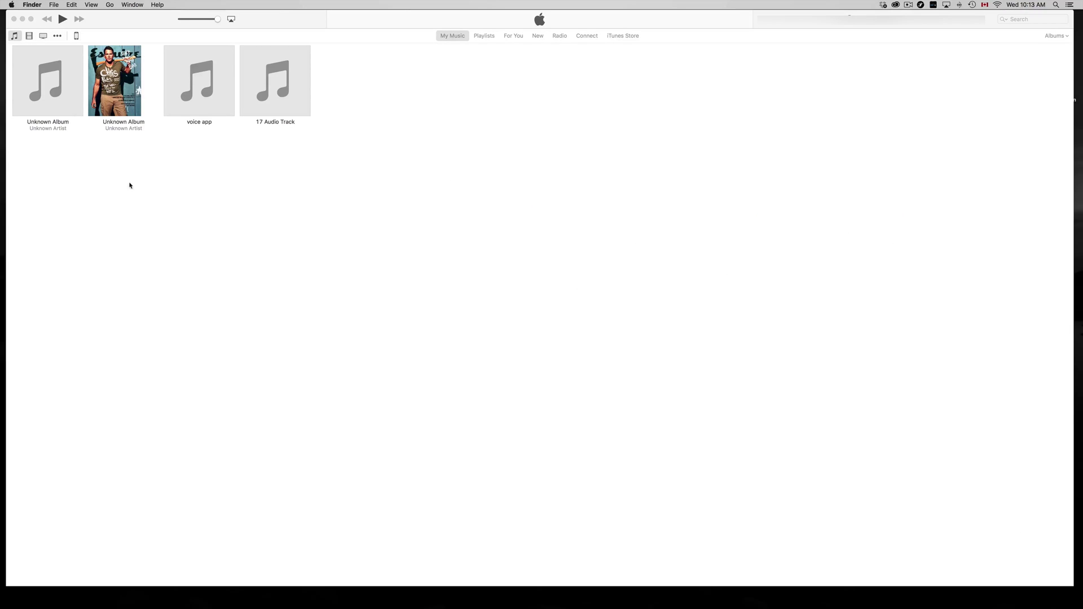
pyautogui.click(107, 20)
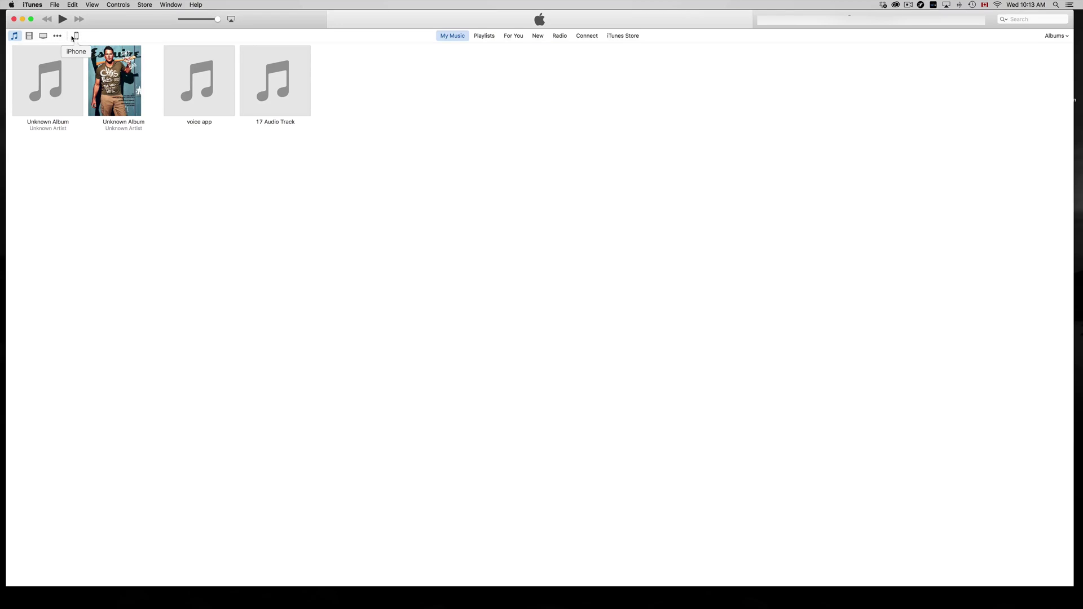
pyautogui.click(76, 36)
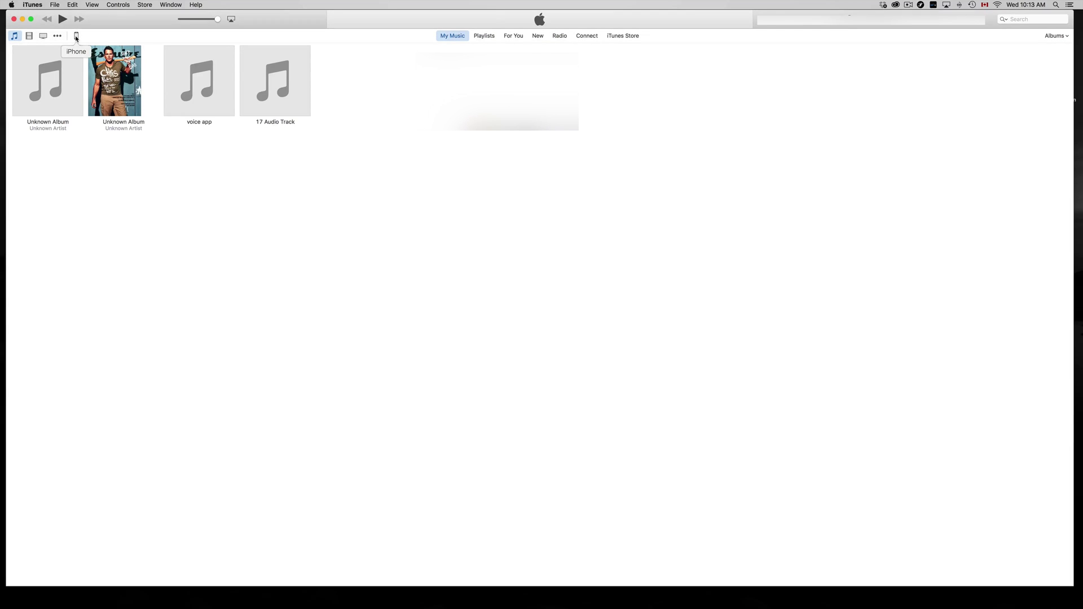
pyautogui.click(76, 37)
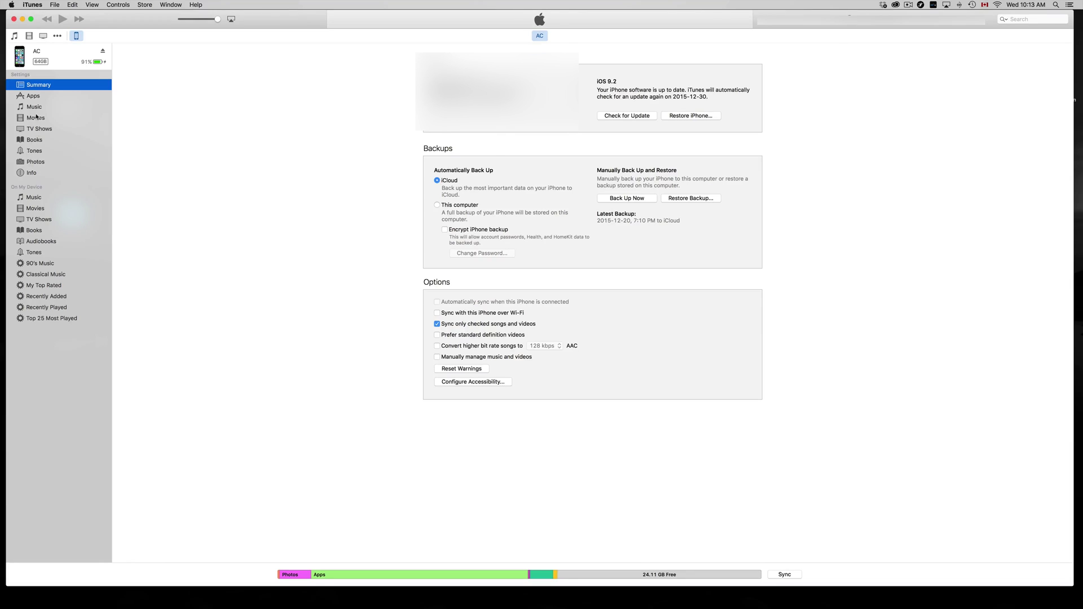
# Show the iPhone's Music sync page: Sync Music on, Entire music library, 24 songs
pyautogui.click(34, 108)
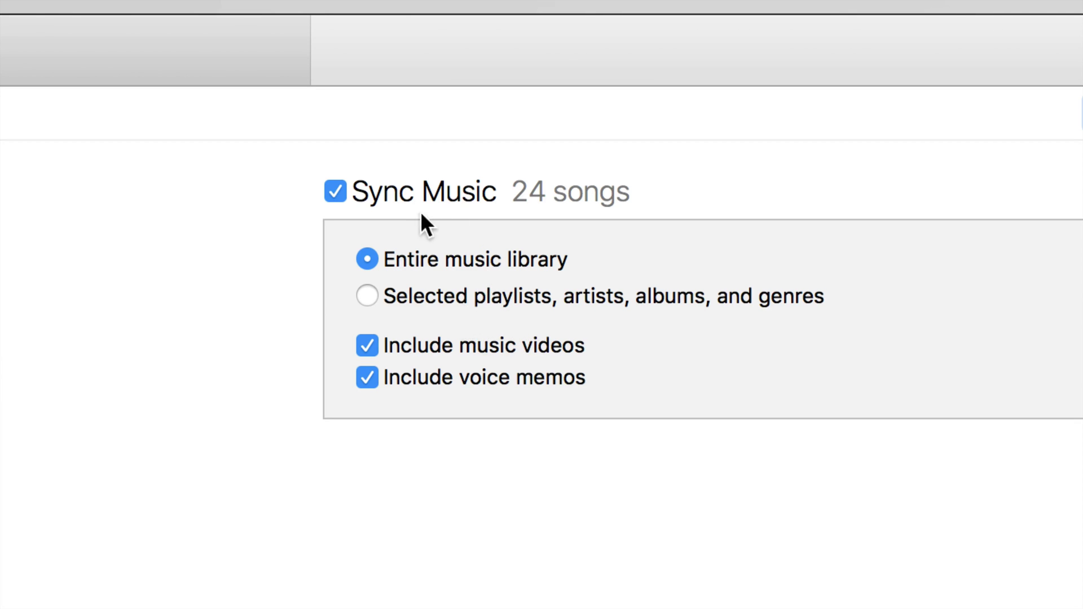
pyautogui.click(337, 188)
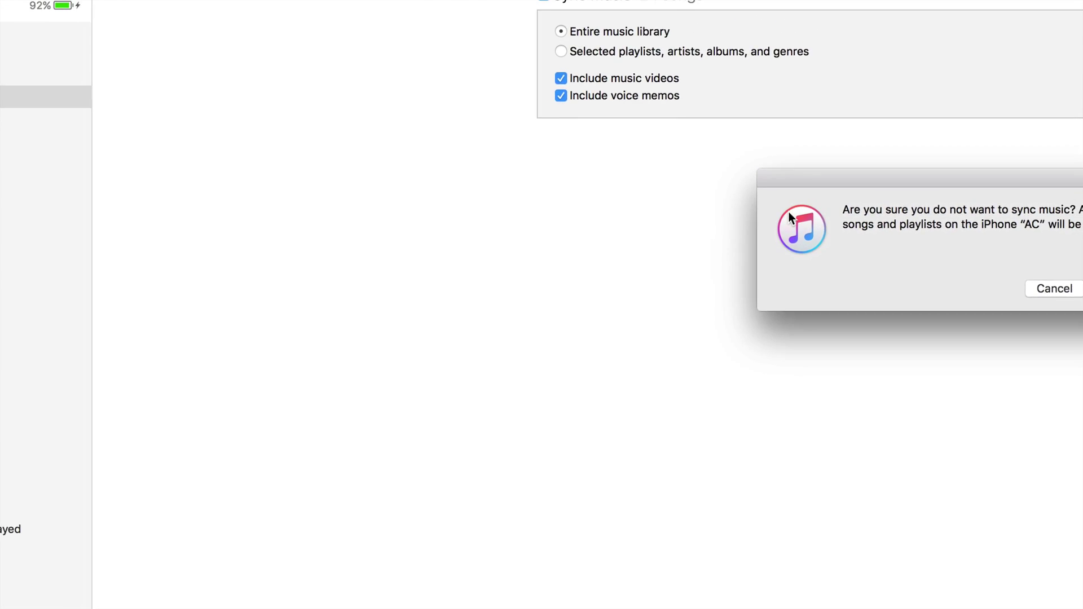
pyautogui.moveTo(1012, 183); pyautogui.dragTo(776, 193)
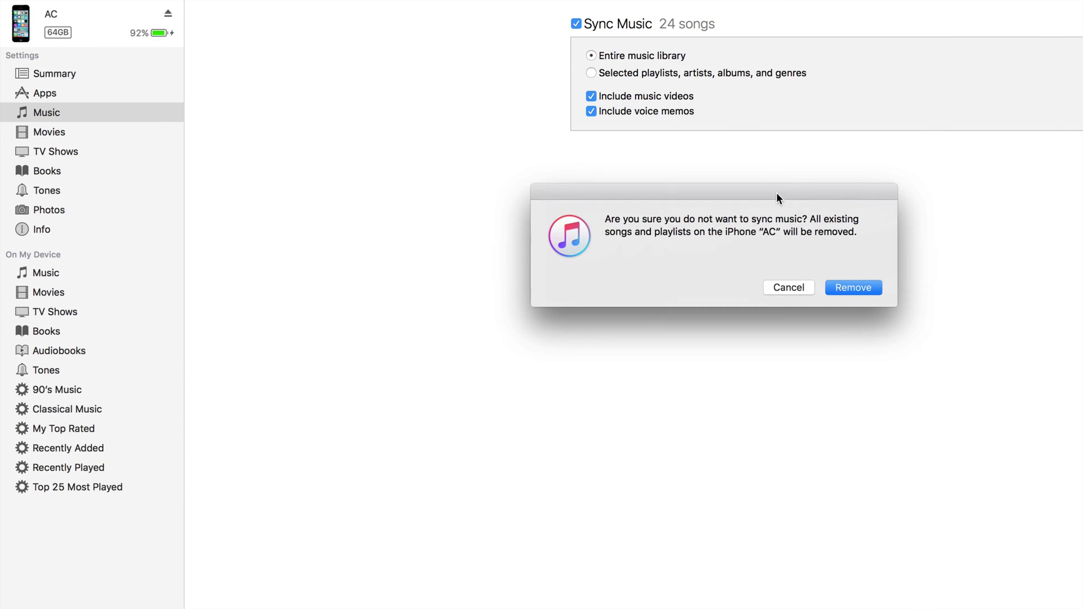
pyautogui.click(788, 287)
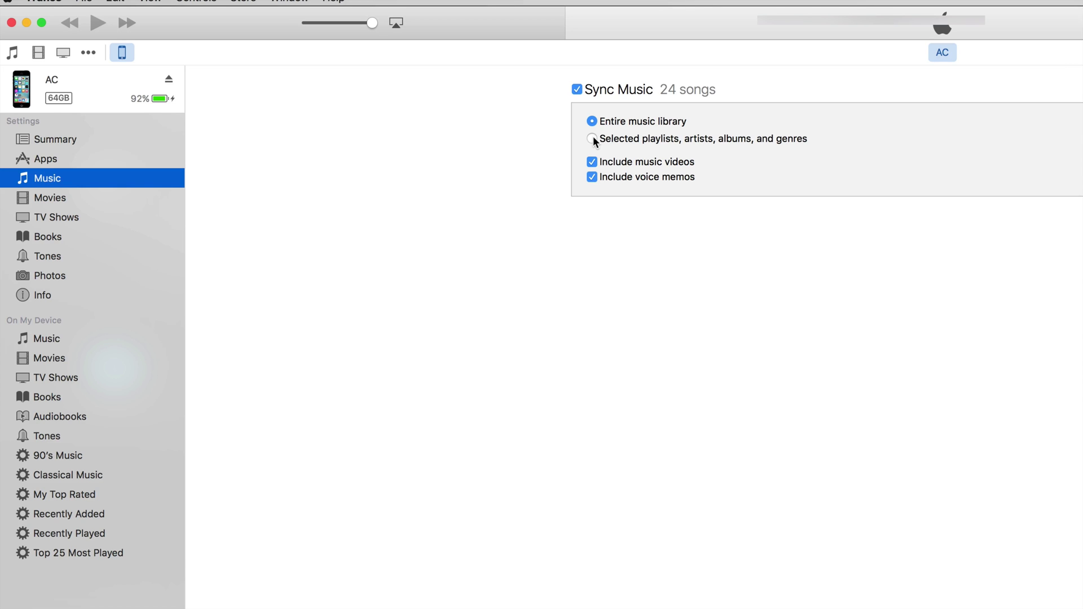
pyautogui.click(593, 137)
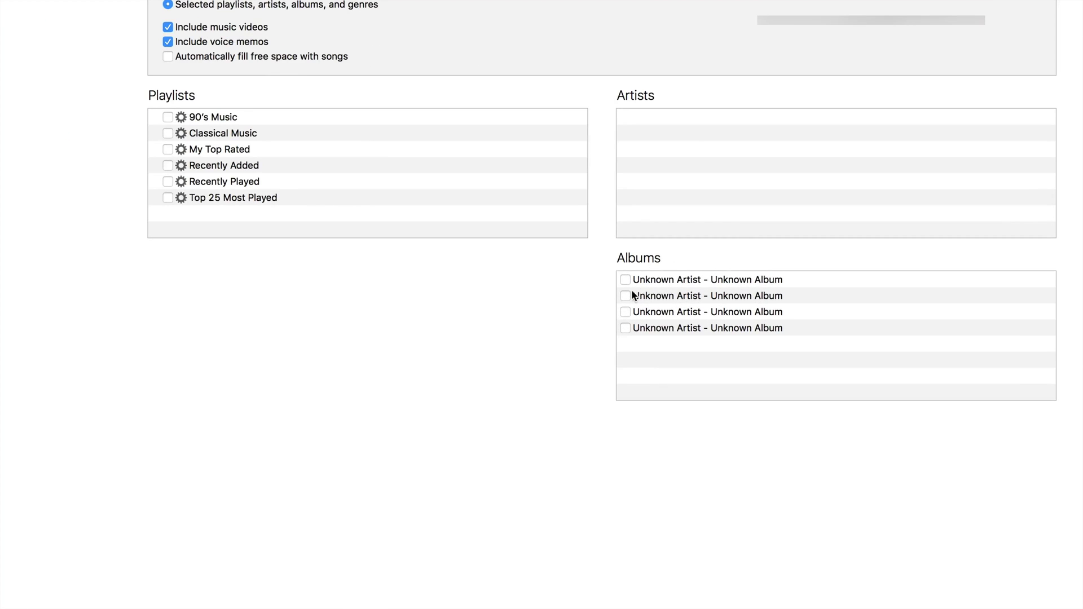
# Tick the four albums for syncing, then untick the fourth, second and first again
pyautogui.click(625, 279)
pyautogui.click(625, 296)
pyautogui.click(624, 312)
pyautogui.click(624, 328)
pyautogui.click(625, 327)
pyautogui.click(625, 296)
pyautogui.click(625, 280)
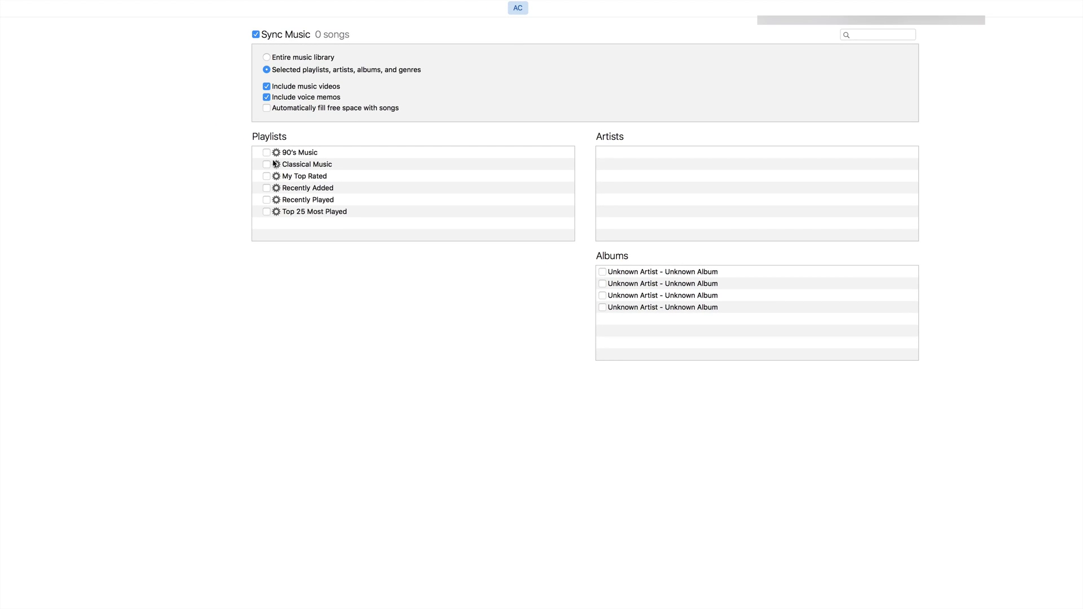
# Tick and untick the 90's Music and Classical Music playlists, then choose Entire music library
pyautogui.click(266, 152)
pyautogui.click(266, 164)
pyautogui.click(266, 152)
pyautogui.click(267, 164)
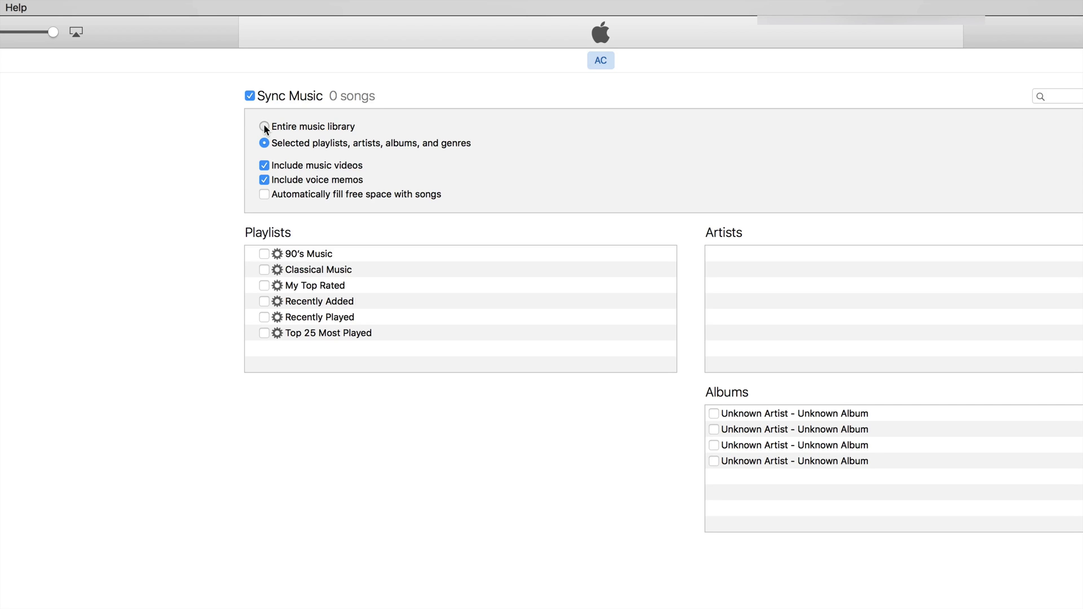
pyautogui.click(265, 127)
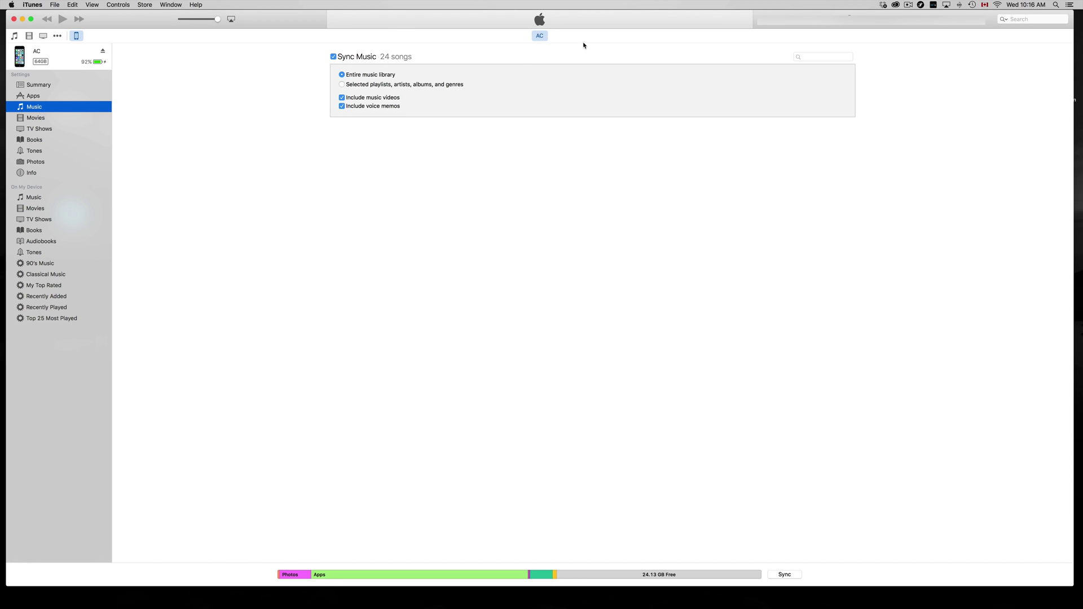
# Show the iPhone's Movies sync page, with four movies listed and none selected
pyautogui.click(36, 118)
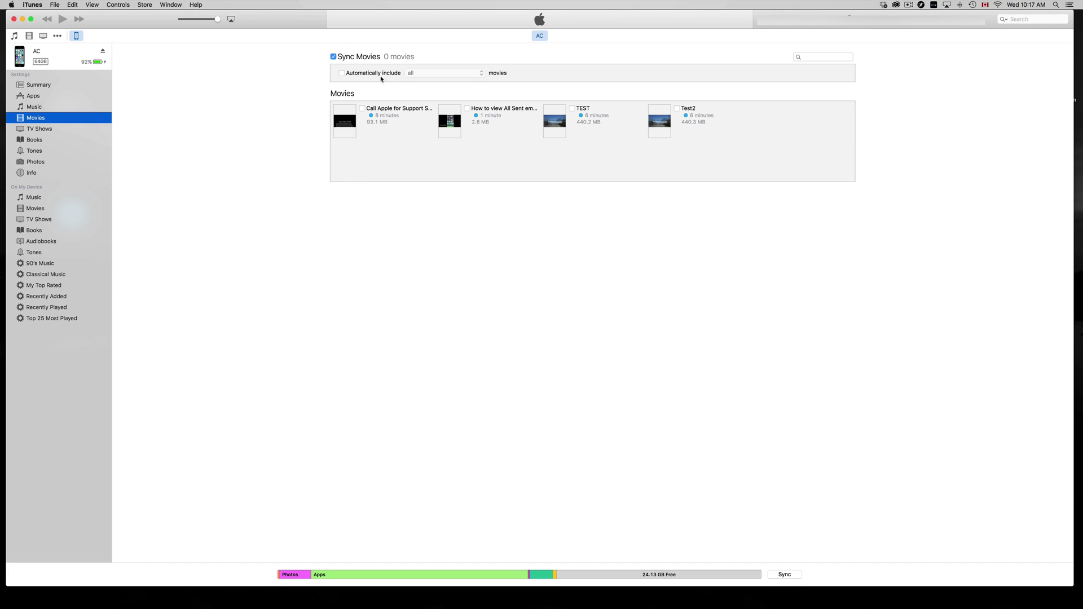
# Tick three movies including TEST, untick all of them, and go to the Tones sync page
pyautogui.click(362, 109)
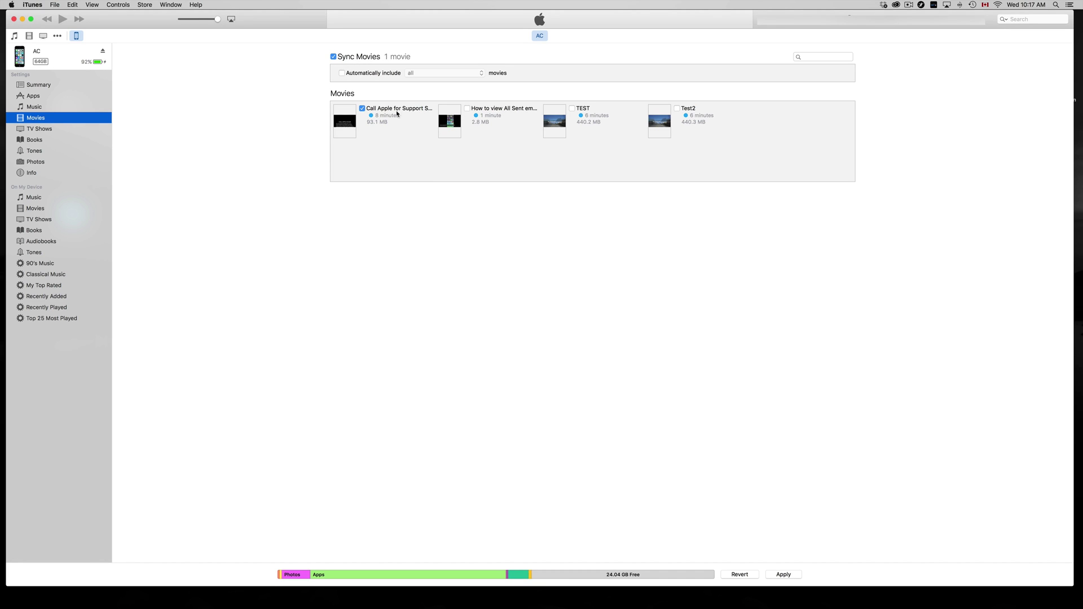
pyautogui.click(467, 108)
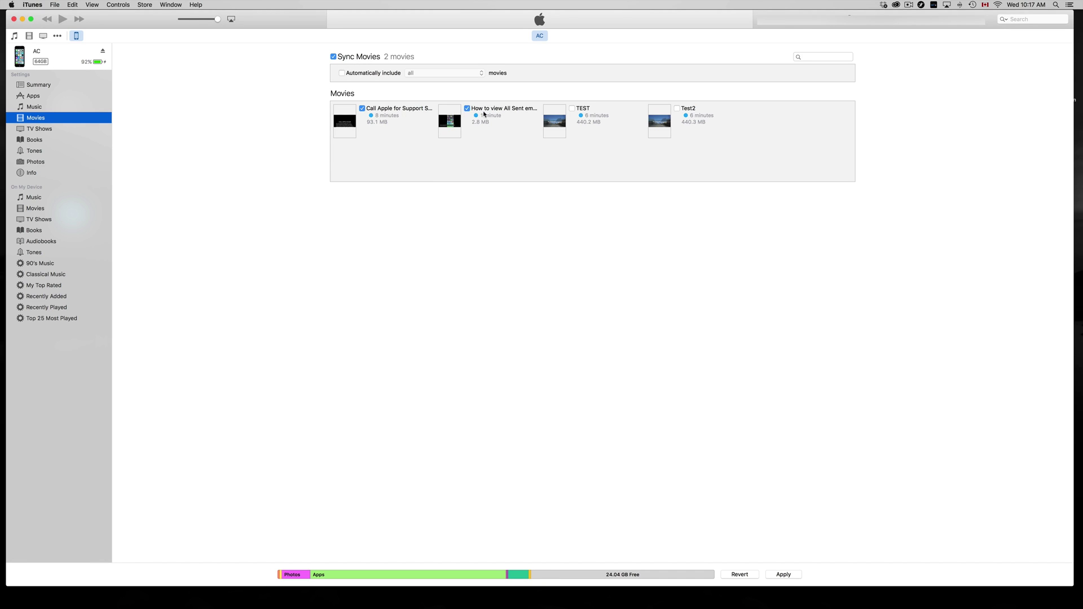
pyautogui.click(572, 108)
pyautogui.click(467, 109)
pyautogui.click(572, 108)
pyautogui.click(364, 110)
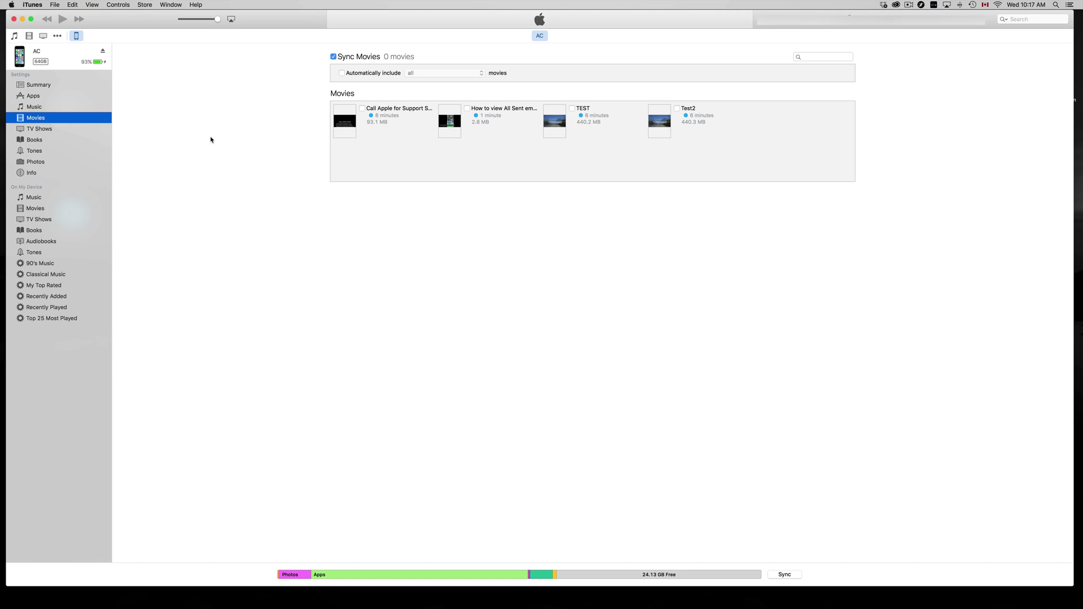
pyautogui.click(39, 151)
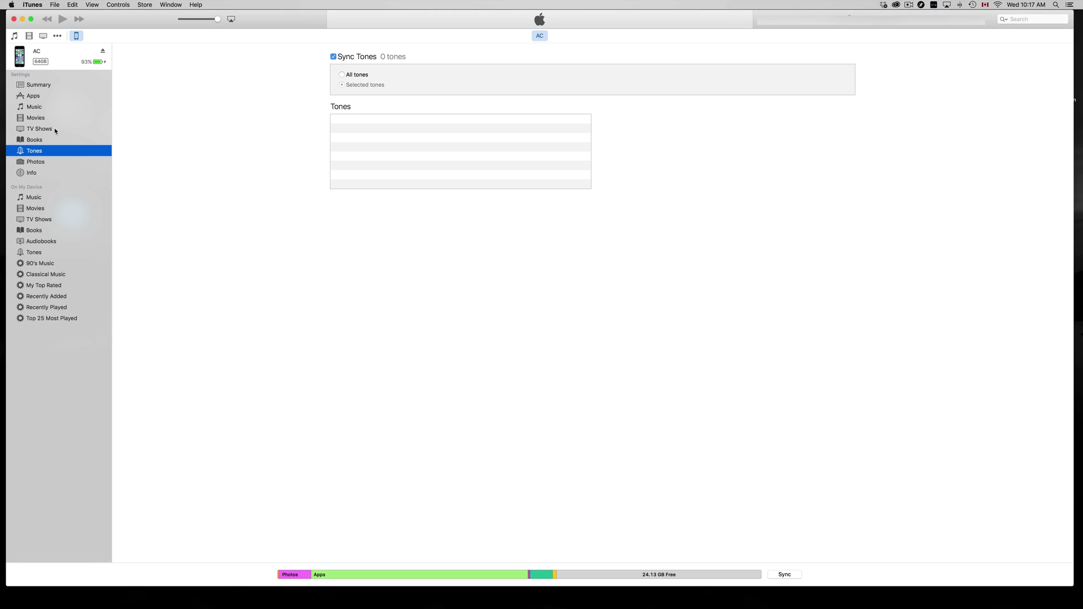
# Go back to the iPhone's Music sync page, set to sync the entire 24-song library
pyautogui.click(35, 107)
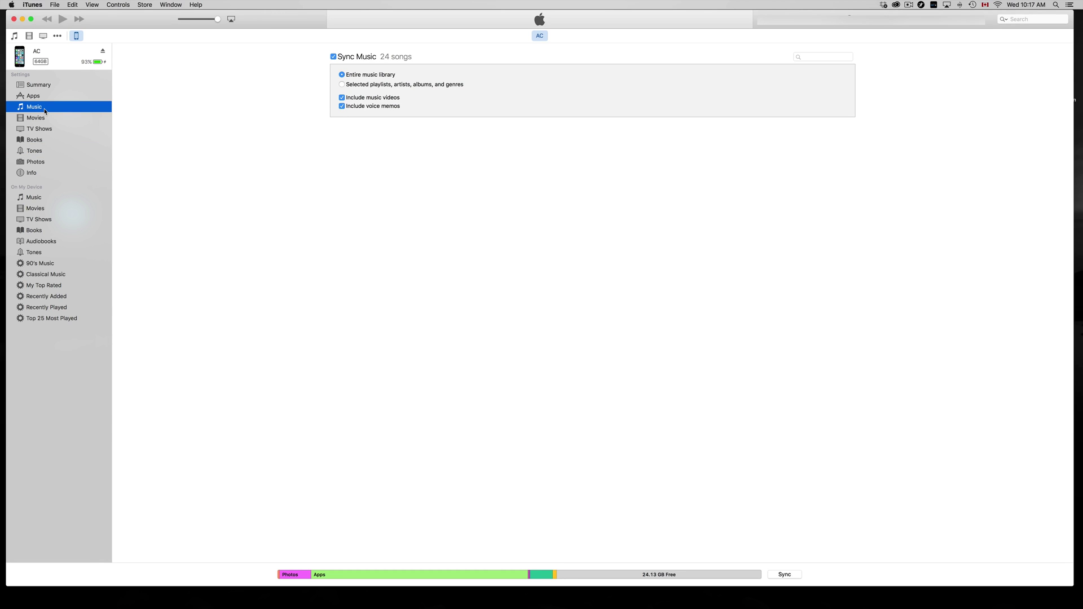